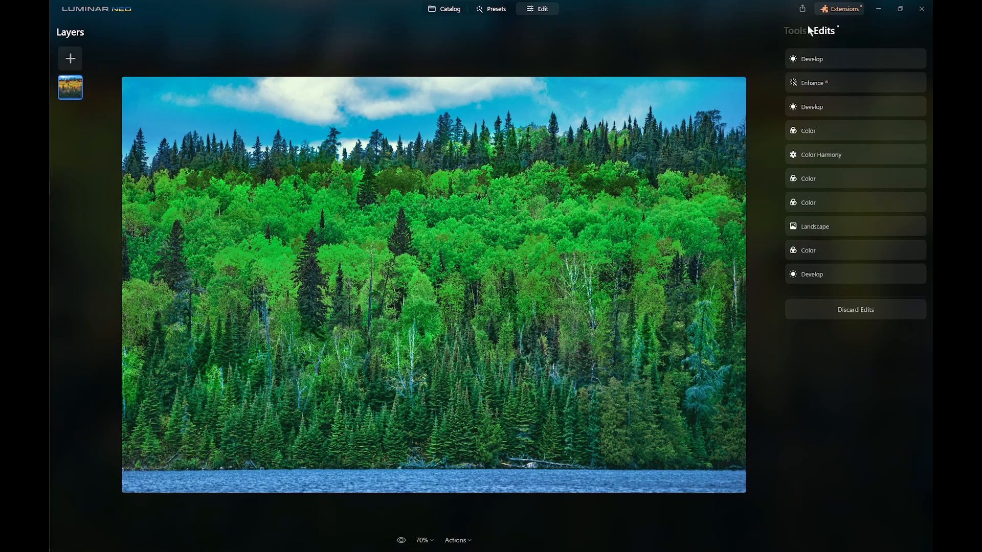
Save the forest photo's current edits as a custom preset named "autumn to spring".
{"action": "left_click", "coordinate": [794, 32]}
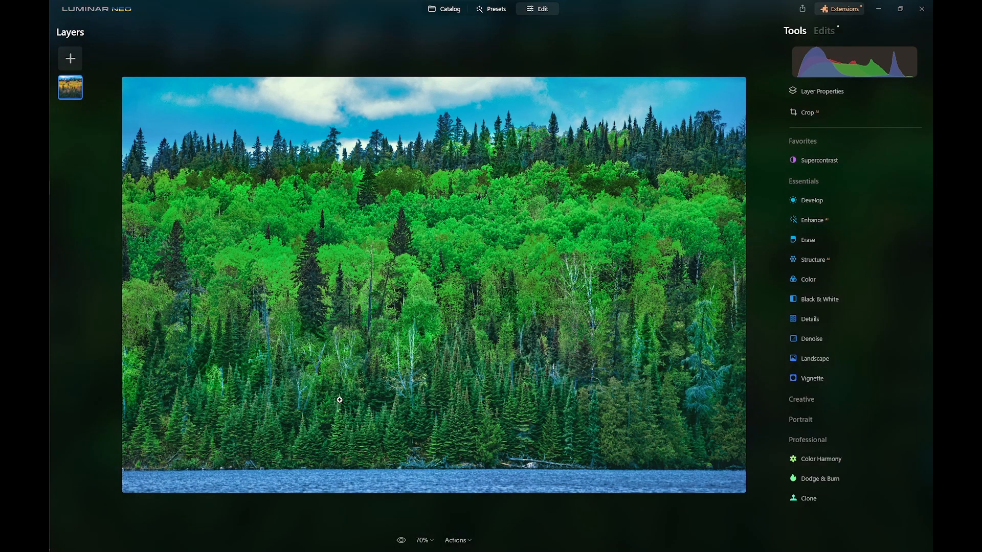
{"action": "left_click", "coordinate": [466, 542]}
{"action": "left_click", "coordinate": [470, 520]}
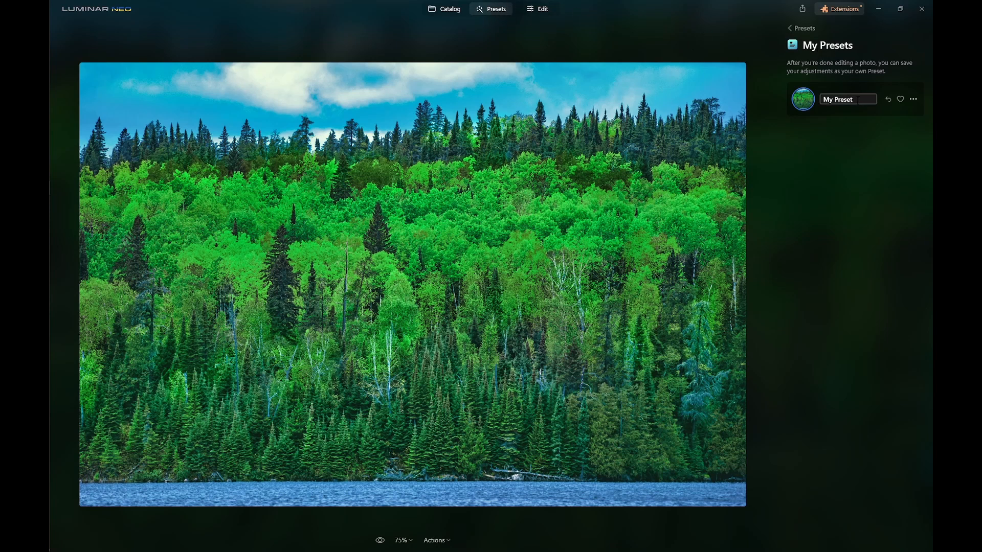
{"action": "key", "text": "ctrl+shift+Left"}
{"action": "type", "text": "Autumn to spring"}
{"action": "key", "text": "Return"}
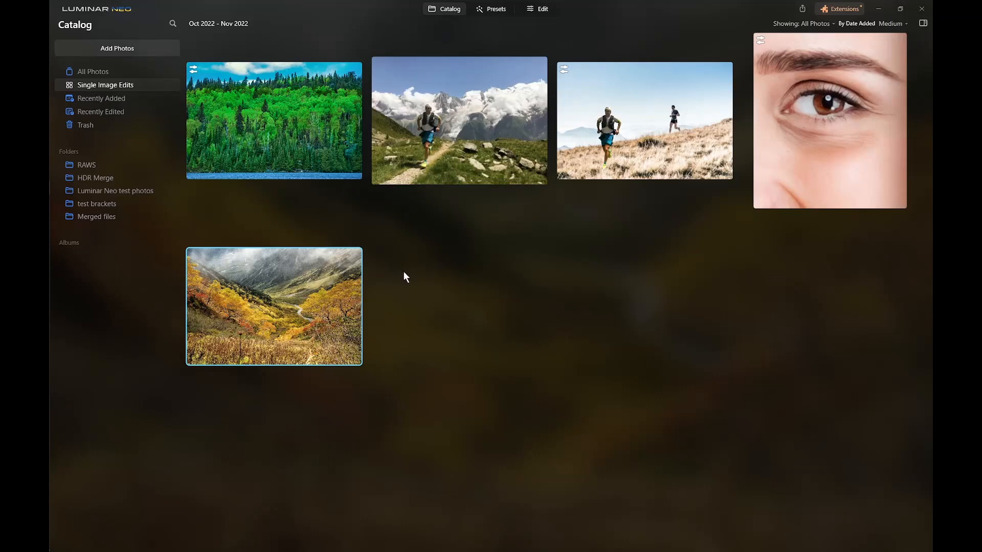
Open the autumn valley photo from the catalog and apply the "autumn to spring" preset to it.
{"action": "double_click", "coordinate": [309, 292]}
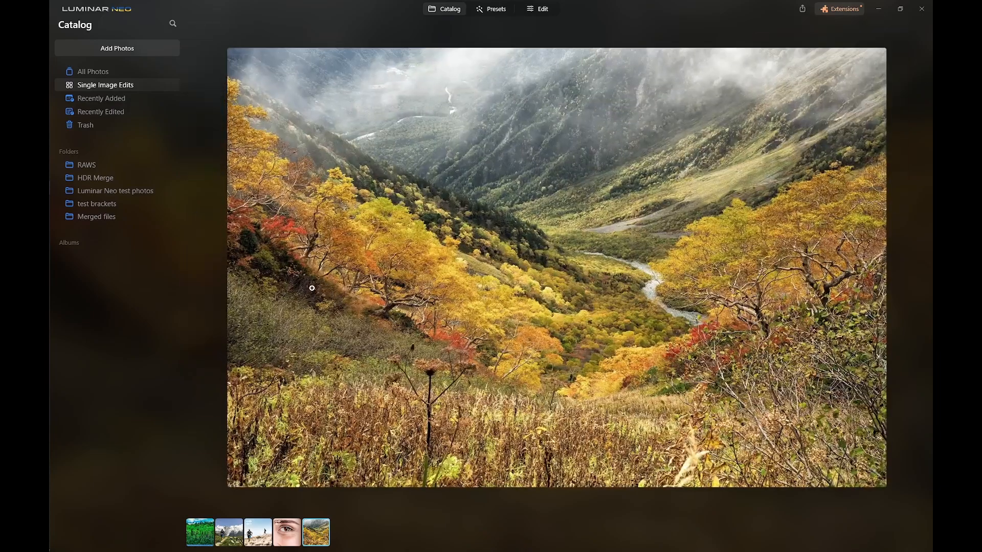
{"action": "left_click", "coordinate": [494, 9]}
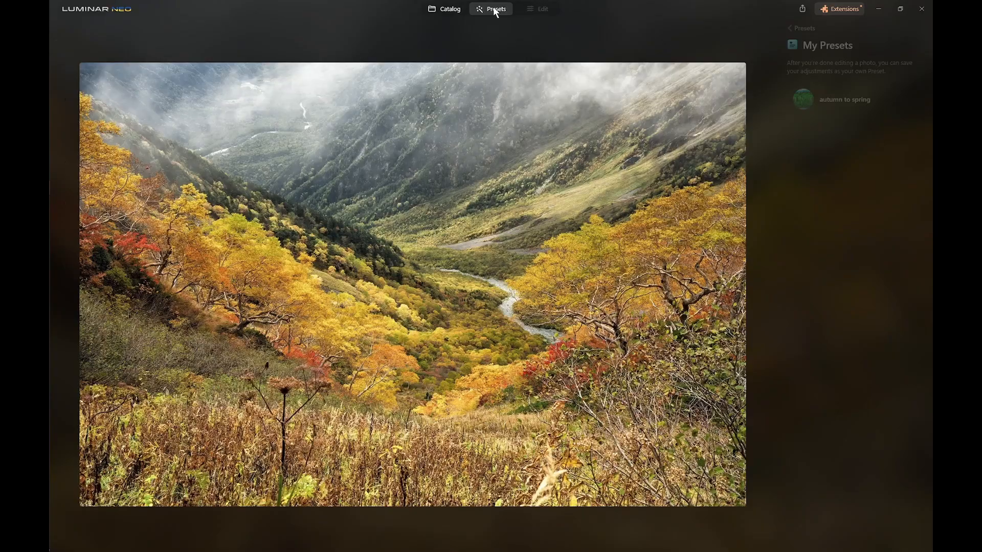
{"action": "left_click", "coordinate": [824, 97]}
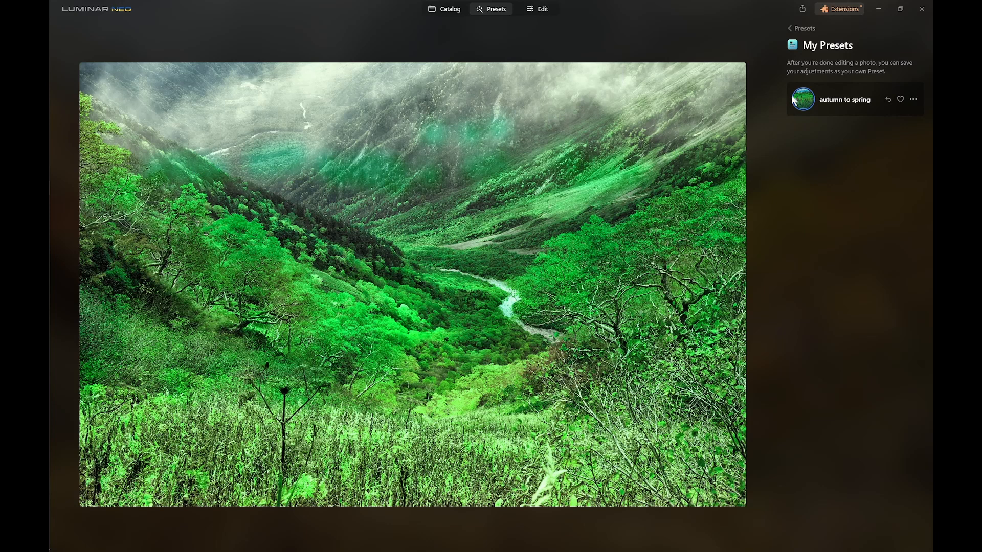
In the Color tool, set the HSL saturation of Green to -100 and Cyan to -61.
{"action": "left_click", "coordinate": [540, 11]}
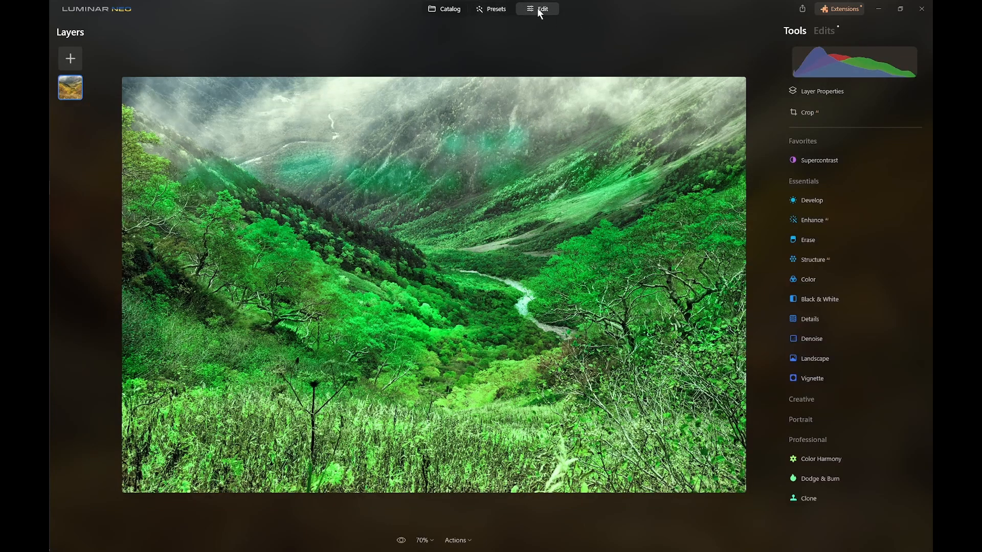
{"action": "left_click", "coordinate": [813, 282]}
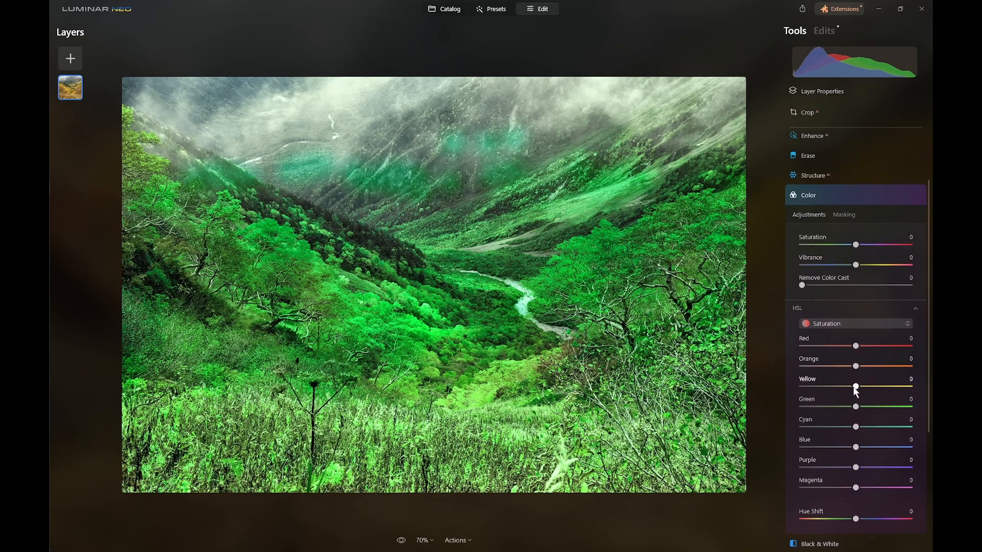
{"action": "left_click_drag", "start_coordinate": [856, 405], "coordinate": [822, 427]}
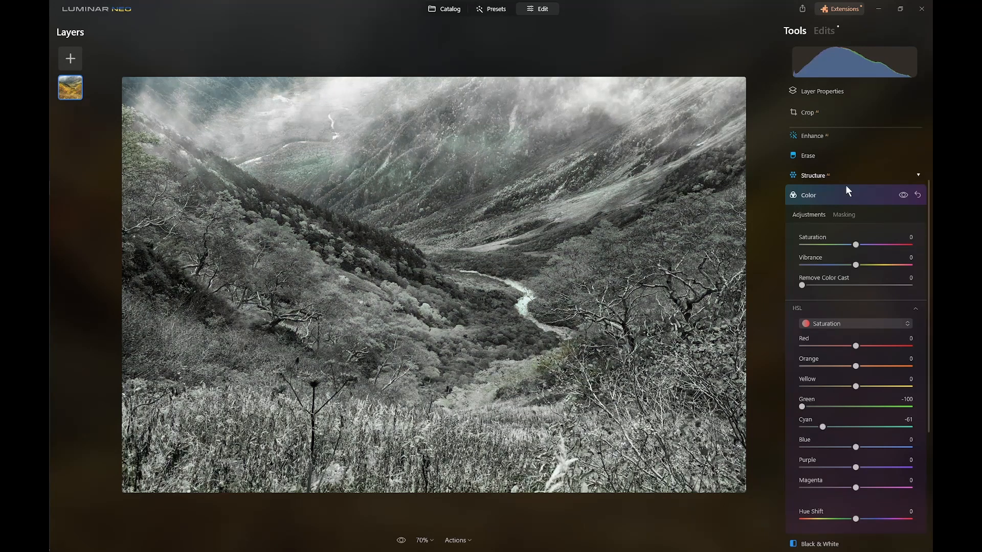
Restrict the Color adjustment with a painted brush mask over the teal patches on the misty upper slopes.
{"action": "left_click", "coordinate": [842, 213]}
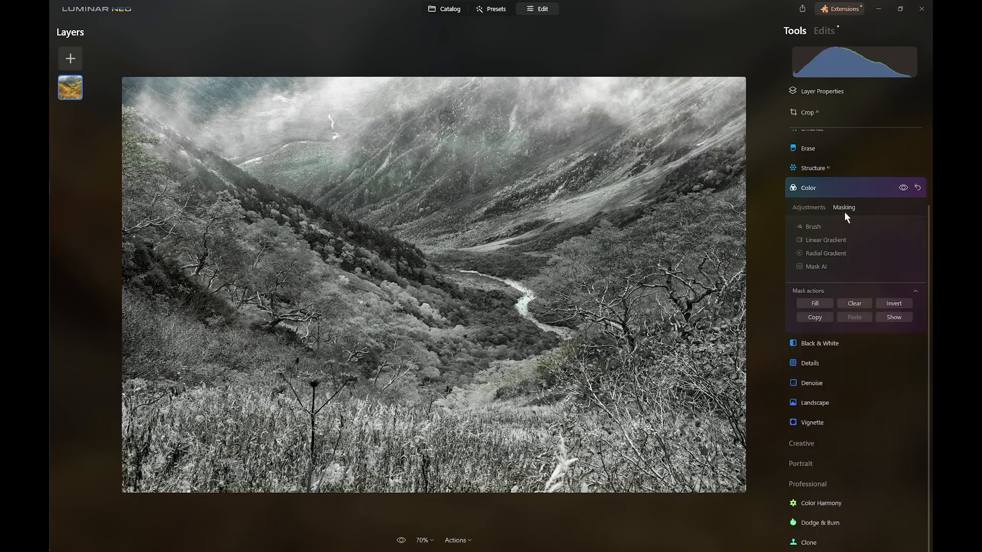
{"action": "left_click", "coordinate": [811, 225]}
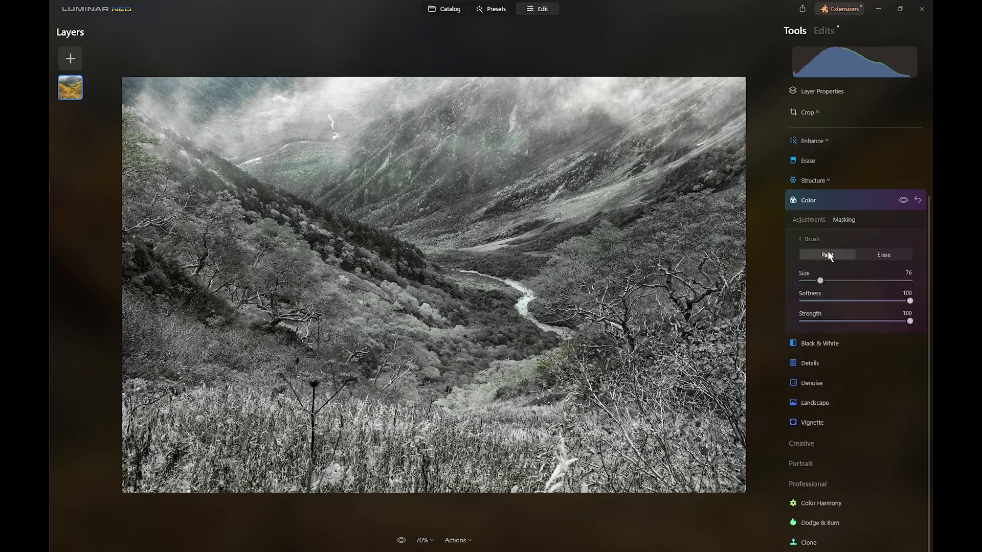
{"action": "left_click", "coordinate": [499, 148]}
{"action": "mouse_move", "coordinate": [465, 138]}
{"action": "left_mouse_down"}
{"action": "mouse_move", "coordinate": [441, 140]}
{"action": "mouse_move", "coordinate": [457, 160]}
{"action": "mouse_move", "coordinate": [435, 175]}
{"action": "mouse_move", "coordinate": [472, 175]}
{"action": "mouse_move", "coordinate": [431, 186]}
{"action": "mouse_move", "coordinate": [375, 176]}
{"action": "mouse_move", "coordinate": [423, 161]}
{"action": "mouse_move", "coordinate": [370, 177]}
{"action": "mouse_move", "coordinate": [283, 164]}
{"action": "mouse_move", "coordinate": [294, 149]}
{"action": "mouse_move", "coordinate": [224, 159]}
{"action": "mouse_move", "coordinate": [247, 170]}
{"action": "mouse_move", "coordinate": [218, 156]}
{"action": "mouse_move", "coordinate": [213, 191]}
{"action": "left_mouse_up"}
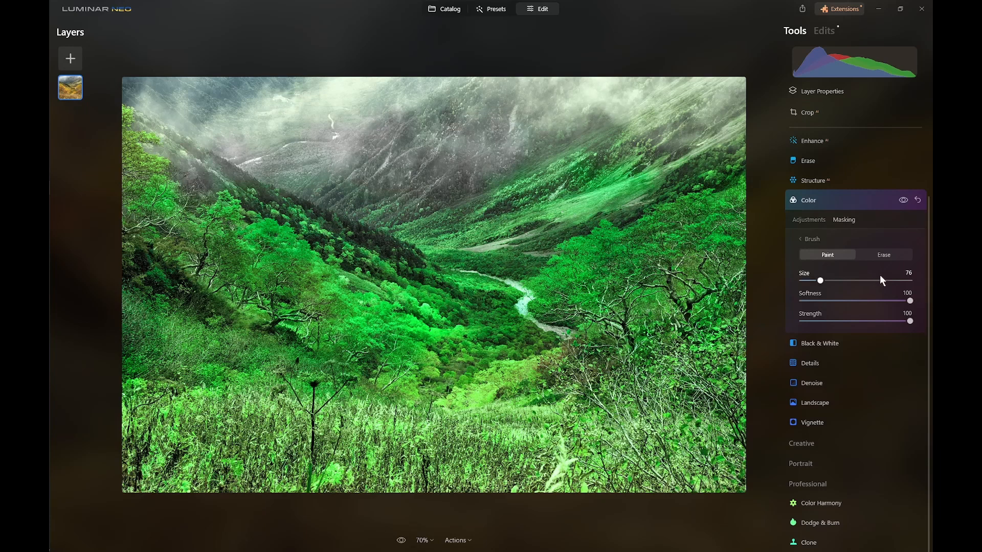
Set the masked Color adjustment's Yellow saturation to 17 and overall Saturation to 58.
{"action": "left_click", "coordinate": [809, 219]}
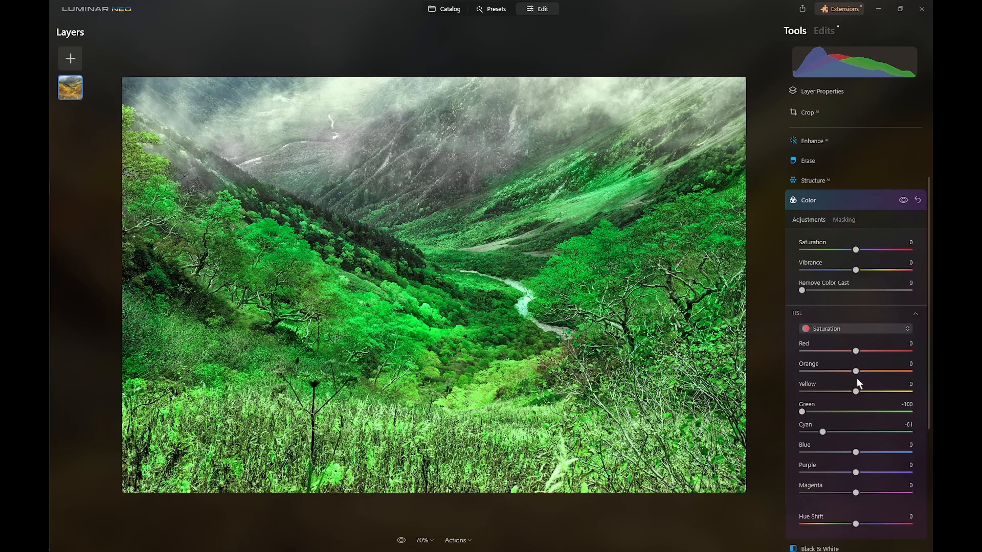
{"action": "mouse_move", "coordinate": [856, 391]}
{"action": "left_mouse_down"}
{"action": "mouse_move", "coordinate": [882, 387]}
{"action": "mouse_move", "coordinate": [865, 391]}
{"action": "left_mouse_up"}
{"action": "left_click_drag", "start_coordinate": [856, 250], "coordinate": [883, 247]}
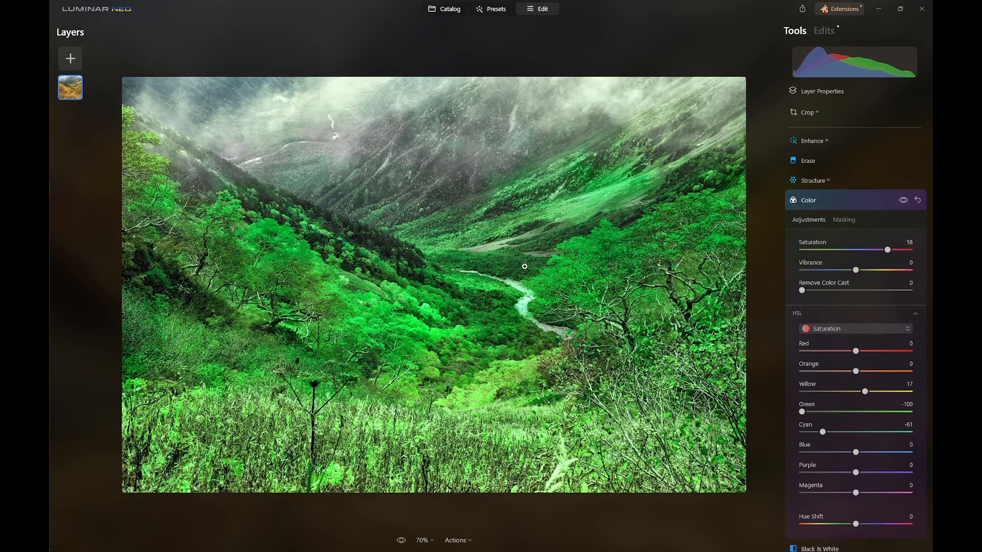
Export the edited valley photo to a folder as a JPEG named "autumn colours_2__preset".
{"action": "left_click", "coordinate": [499, 8]}
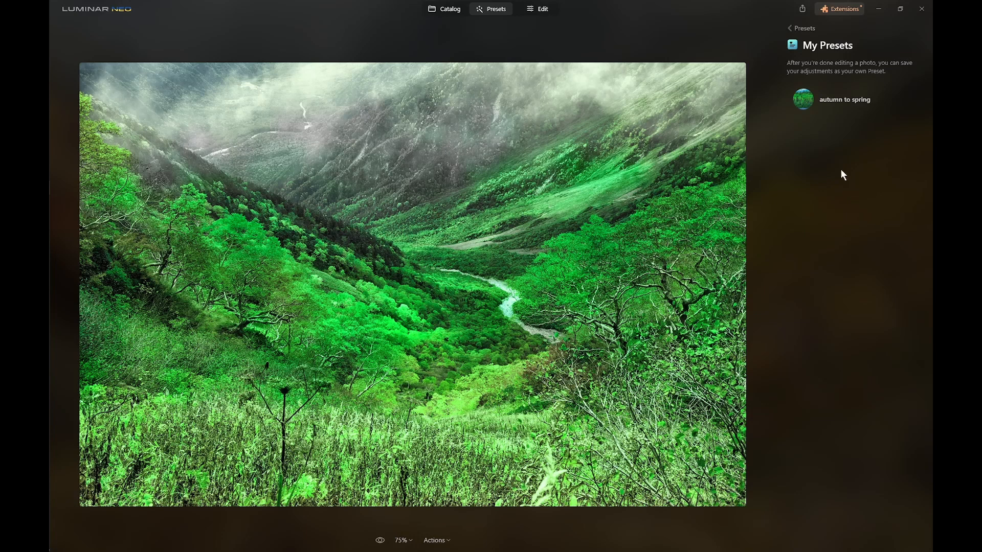
{"action": "left_click", "coordinate": [804, 10]}
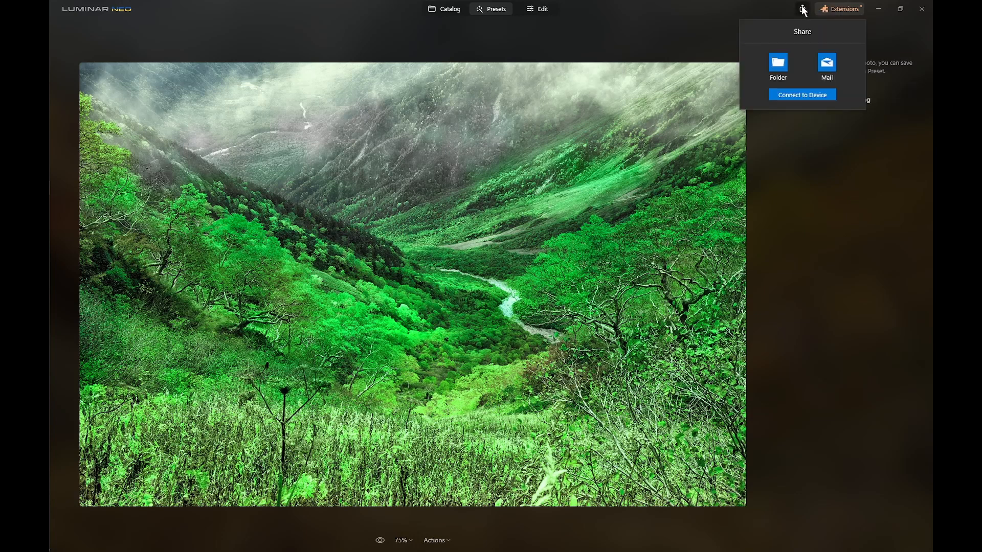
{"action": "left_click", "coordinate": [778, 63]}
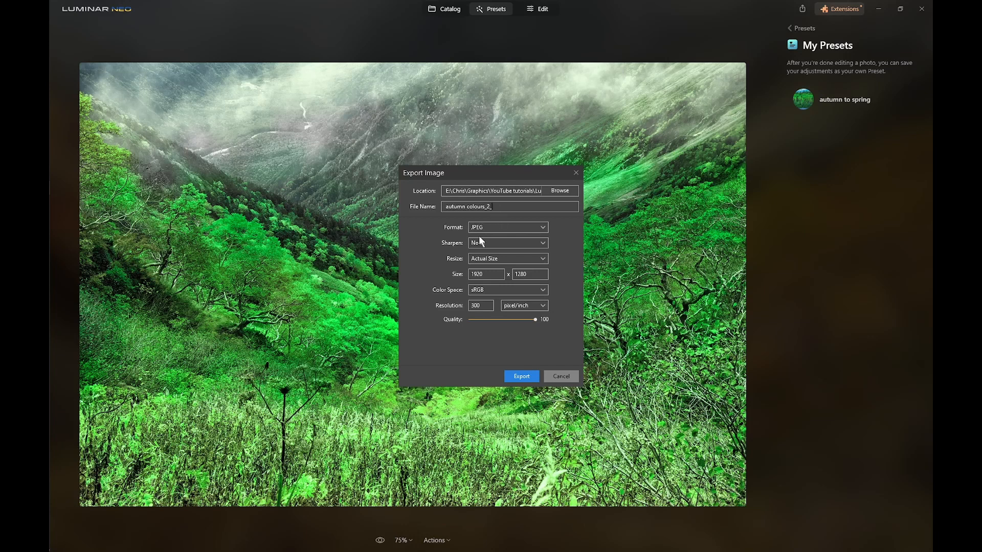
{"action": "type", "text": "_preset"}
{"action": "left_click", "coordinate": [561, 377]}
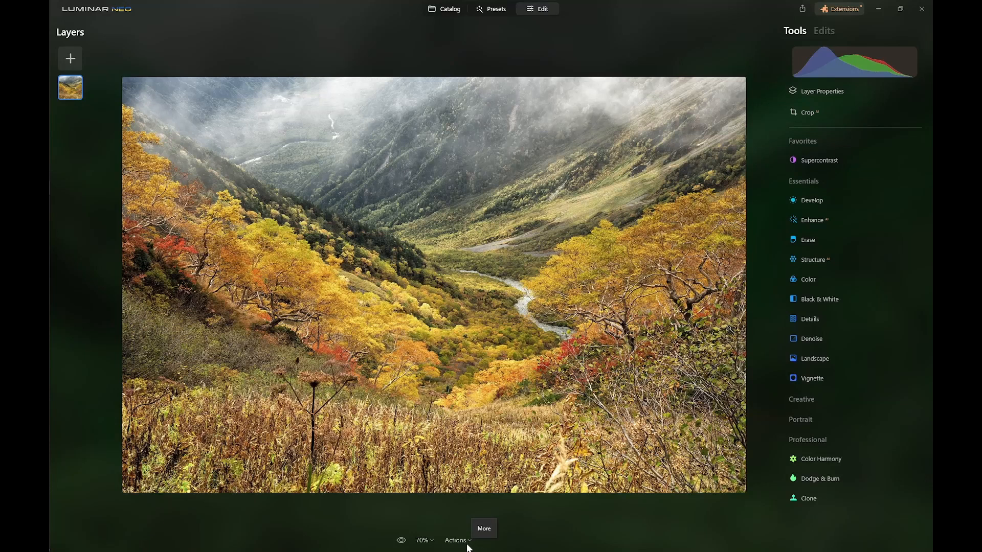
Load "autumn colours_2__preset.jpg" from disk and add it as a new layer above the original autumn photo.
{"action": "left_click", "coordinate": [467, 542]}
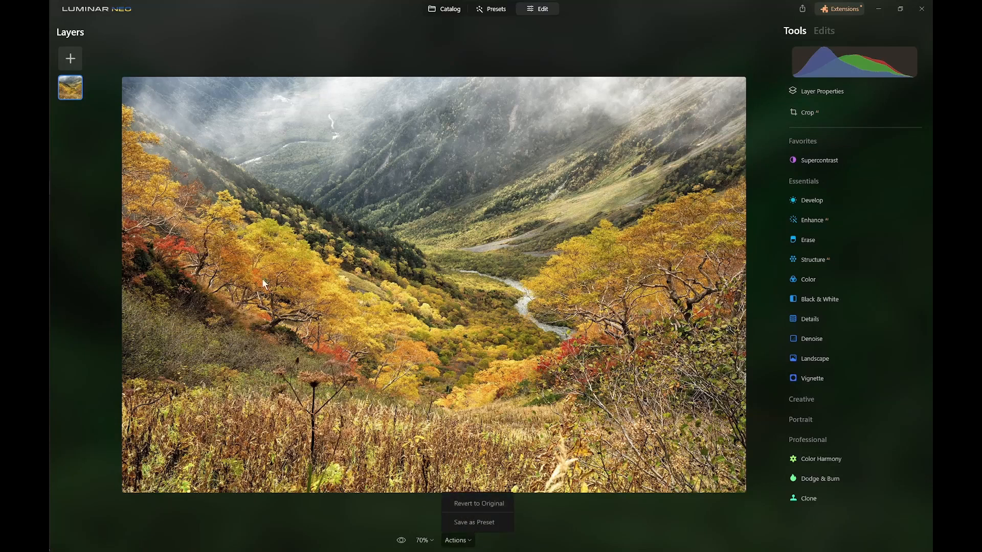
{"action": "left_click", "coordinate": [70, 57]}
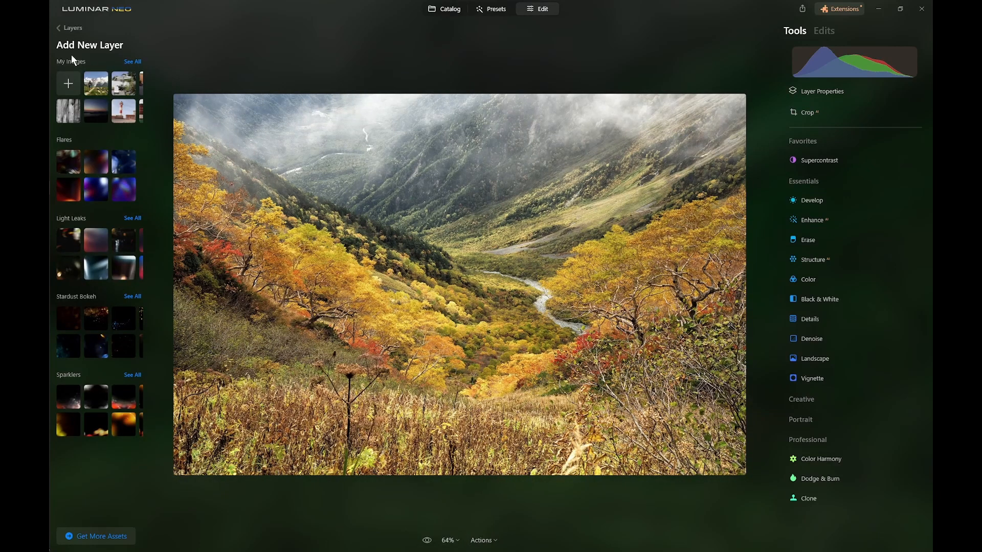
{"action": "left_click", "coordinate": [68, 83]}
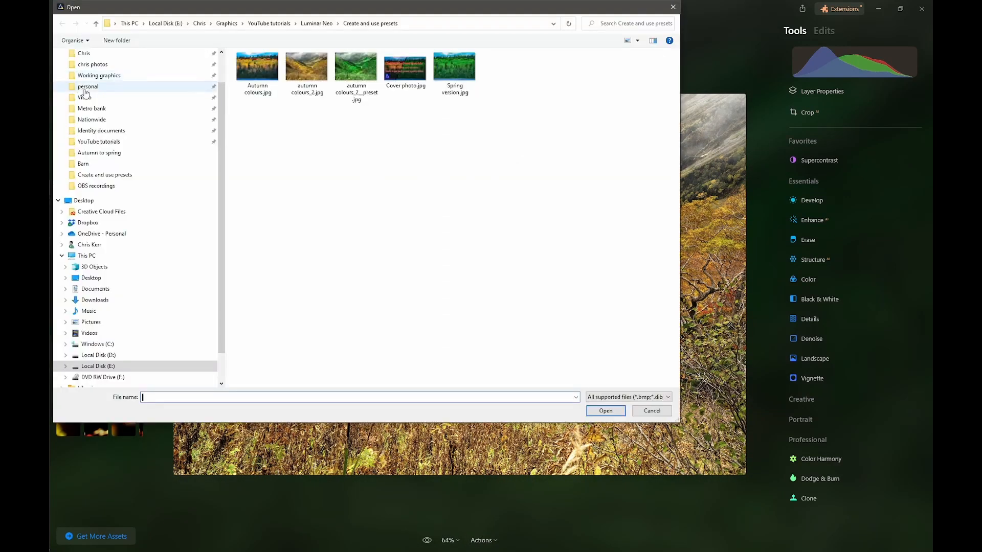
{"action": "left_click", "coordinate": [356, 73]}
{"action": "double_click", "coordinate": [355, 73]}
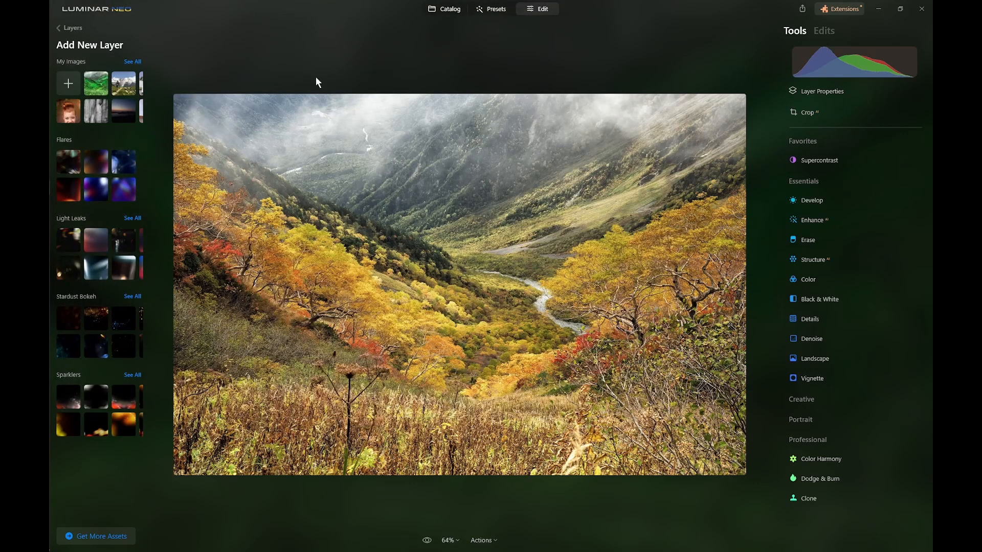
{"action": "left_click", "coordinate": [97, 79]}
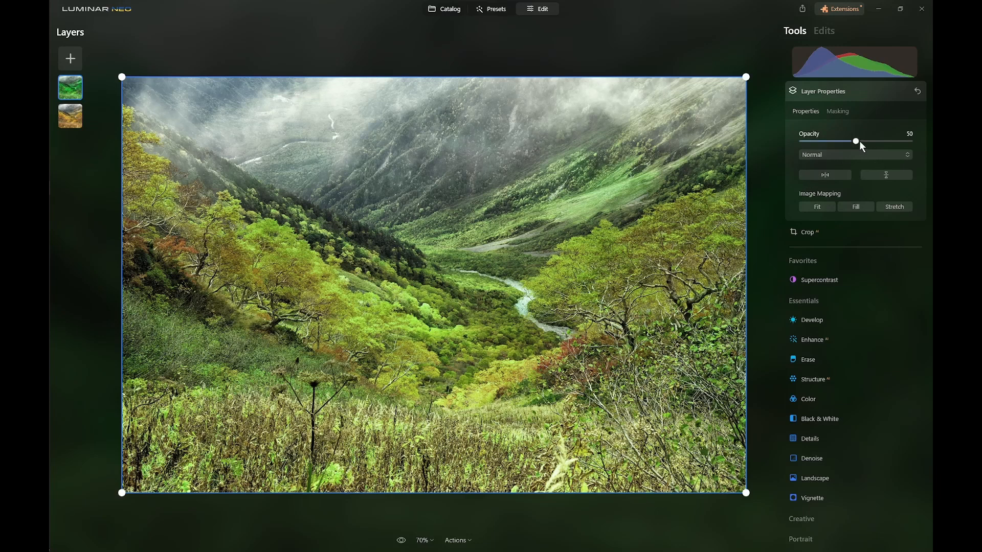
Try different opacities for the green layer, ending at 89.
{"action": "left_click_drag", "start_coordinate": [857, 137], "coordinate": [917, 141]}
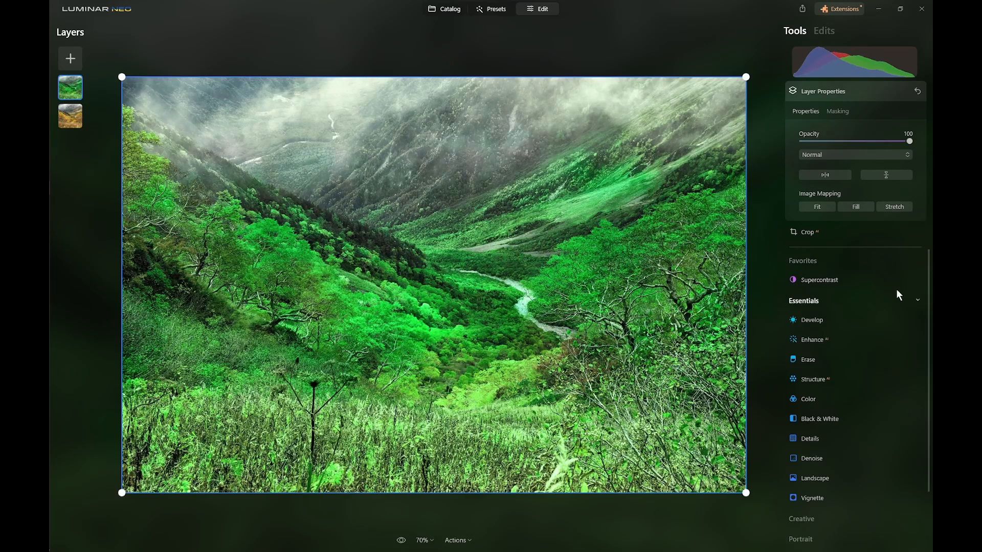
{"action": "left_click", "coordinate": [859, 90]}
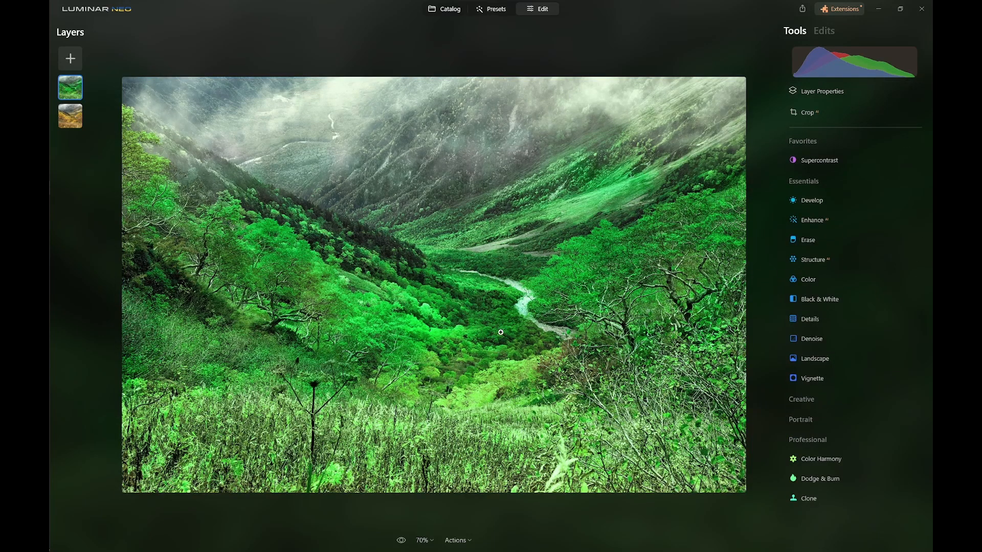
{"action": "left_click", "coordinate": [818, 91]}
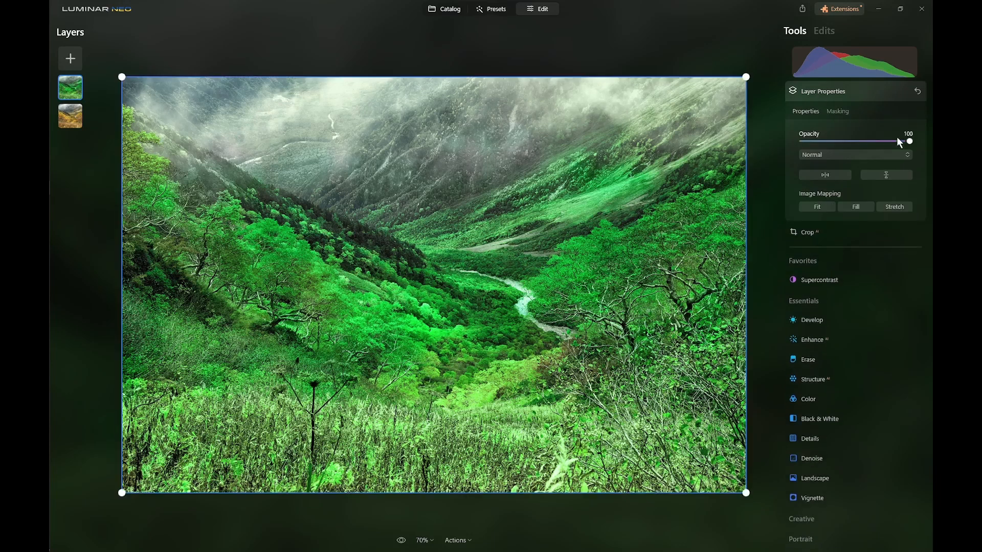
{"action": "left_click_drag", "start_coordinate": [911, 142], "coordinate": [870, 139]}
{"action": "mouse_move", "coordinate": [893, 142]}
{"action": "left_mouse_down"}
{"action": "mouse_move", "coordinate": [904, 141]}
{"action": "mouse_move", "coordinate": [852, 141]}
{"action": "mouse_move", "coordinate": [888, 141]}
{"action": "left_mouse_up"}
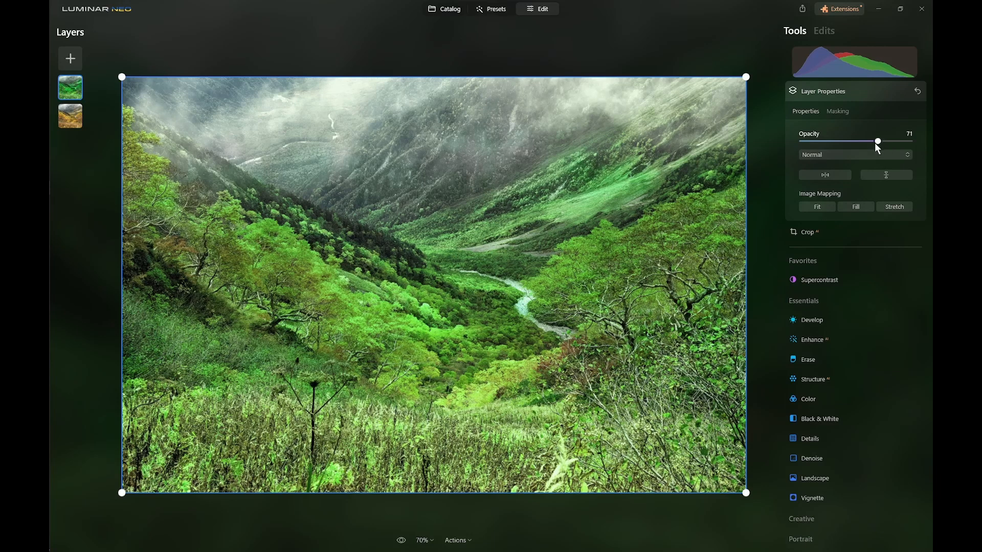
{"action": "left_click_drag", "start_coordinate": [877, 149], "coordinate": [897, 141]}
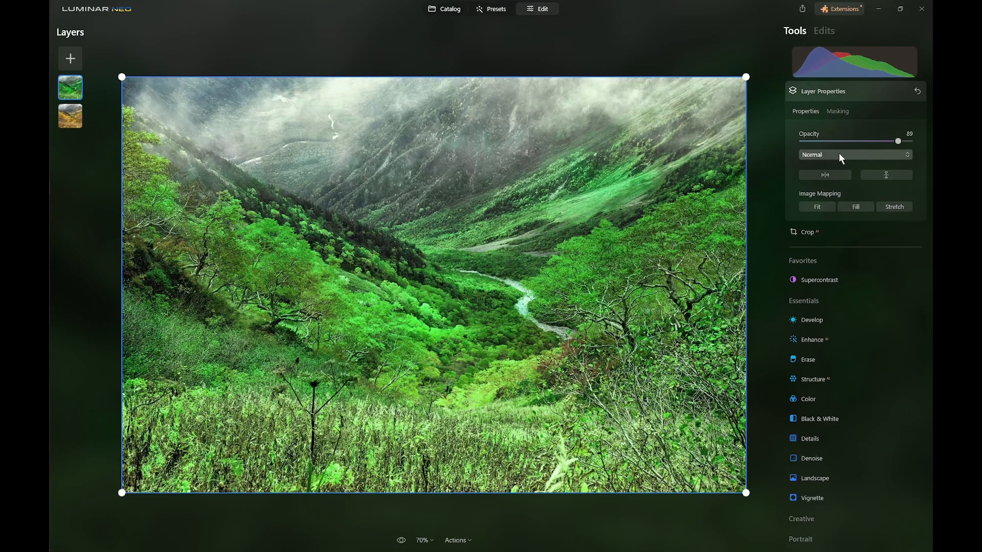
Try the Color, Hue and Soft Light blend modes on the green layer, lowering the Soft Light opacity to 60.
{"action": "left_click", "coordinate": [813, 154]}
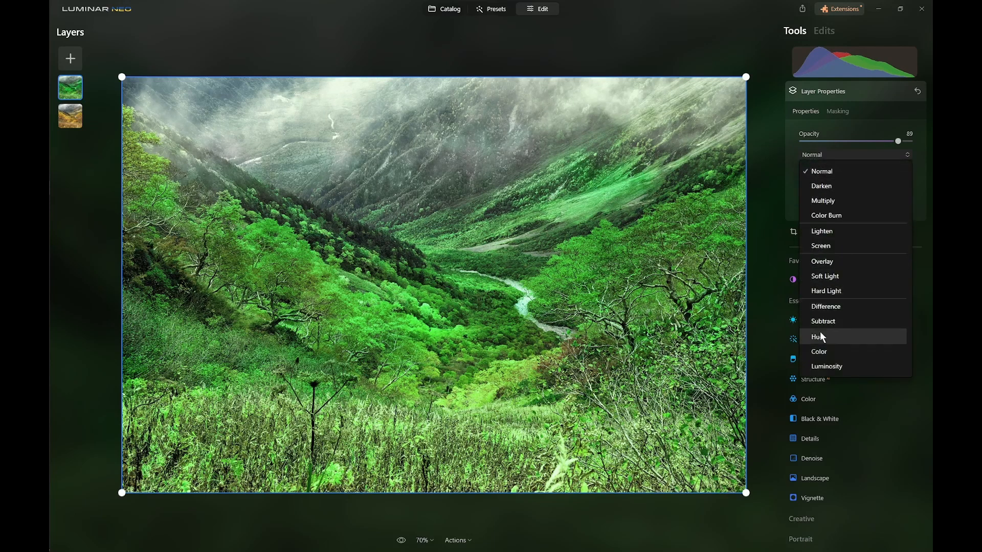
{"action": "left_click", "coordinate": [821, 352]}
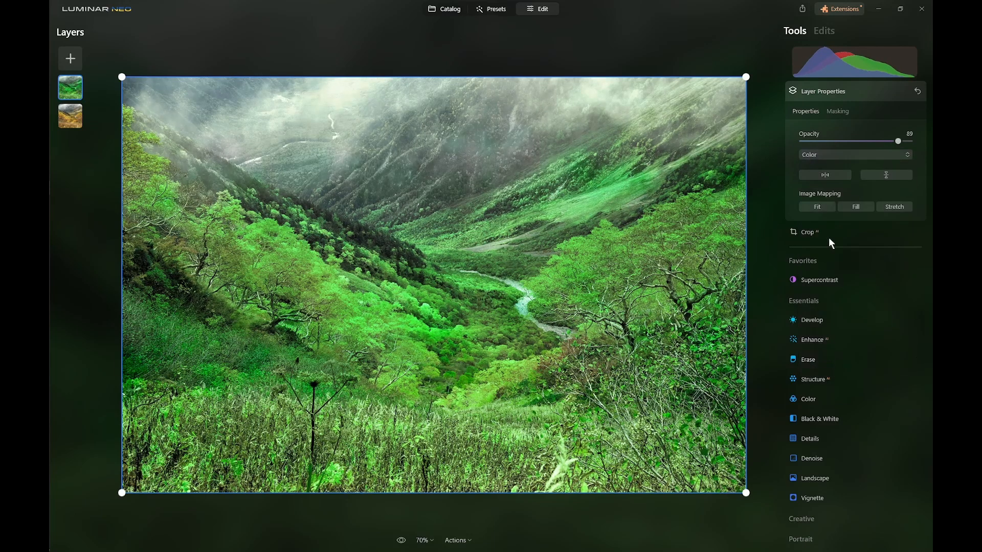
{"action": "left_click", "coordinate": [815, 156]}
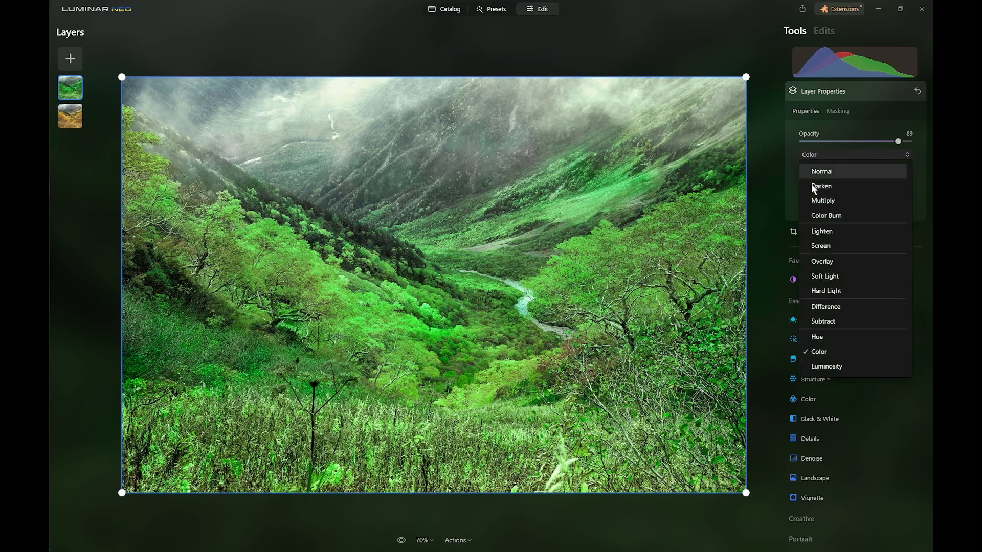
{"action": "left_click", "coordinate": [815, 336]}
{"action": "left_click", "coordinate": [807, 153]}
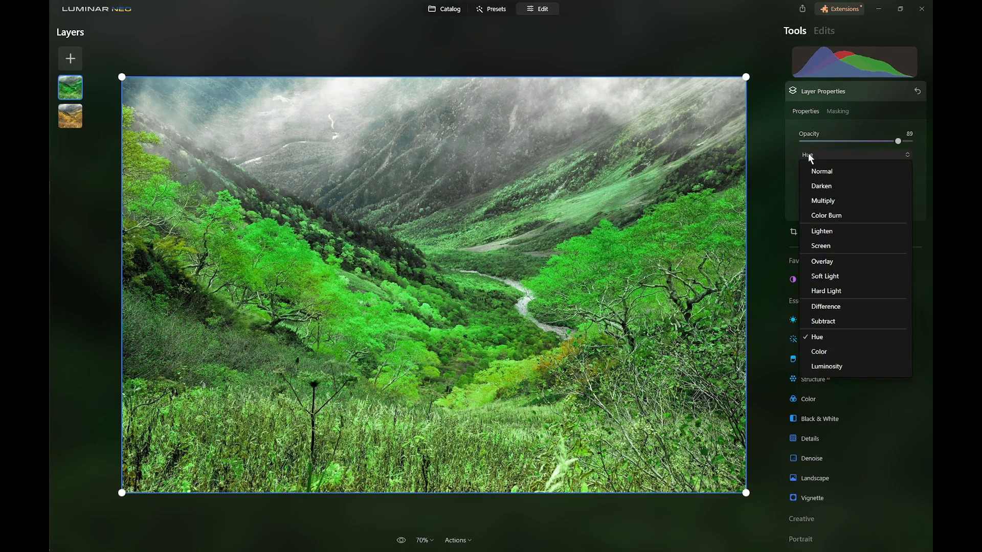
{"action": "left_click", "coordinate": [830, 276]}
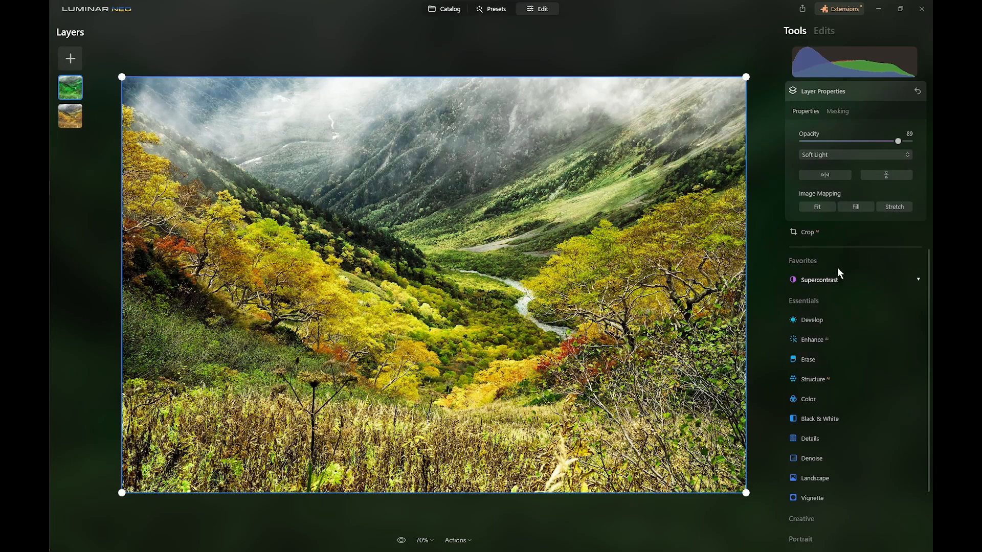
{"action": "left_click", "coordinate": [898, 142]}
{"action": "left_click_drag", "start_coordinate": [898, 143], "coordinate": [856, 136]}
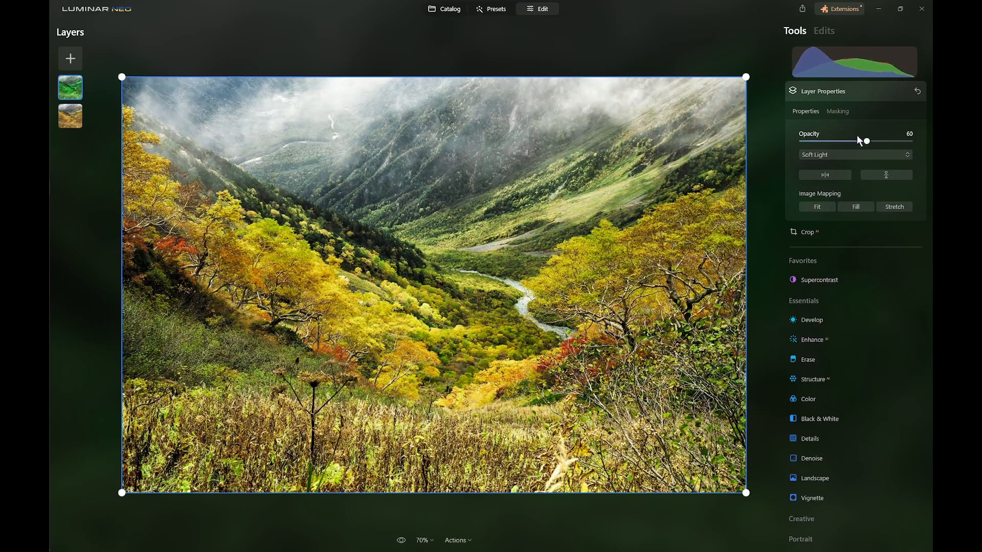
Set the green layer's blend mode to Normal and its opacity to 68, and close the layer properties.
{"action": "left_click", "coordinate": [818, 155]}
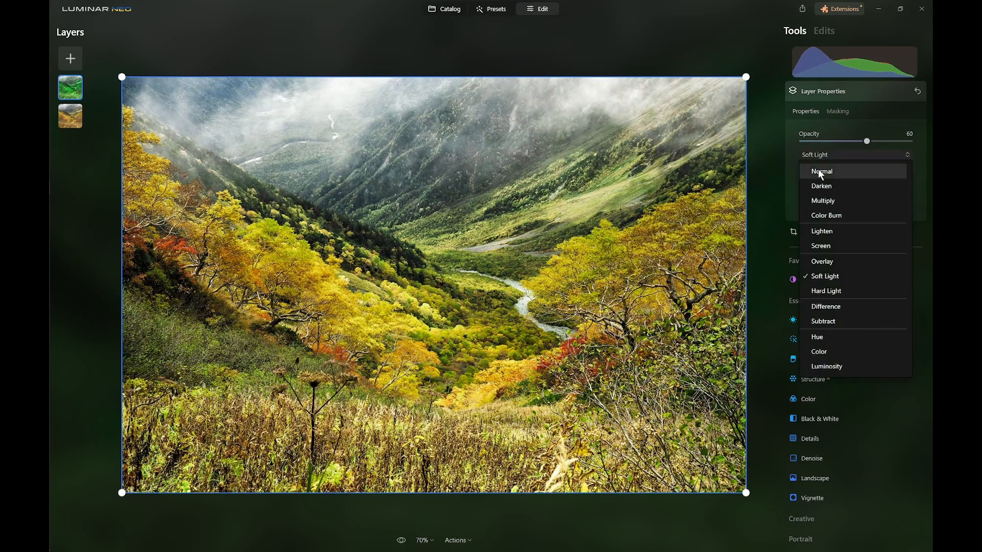
{"action": "left_click", "coordinate": [820, 171]}
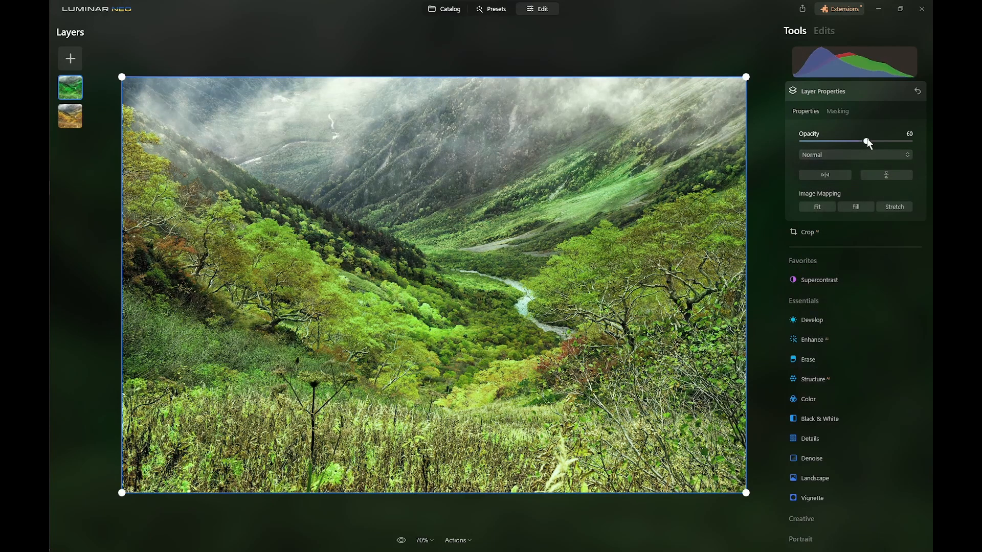
{"action": "mouse_move", "coordinate": [868, 141]}
{"action": "left_mouse_down"}
{"action": "mouse_move", "coordinate": [919, 128]}
{"action": "mouse_move", "coordinate": [876, 154]}
{"action": "left_mouse_up"}
{"action": "left_click", "coordinate": [842, 90]}
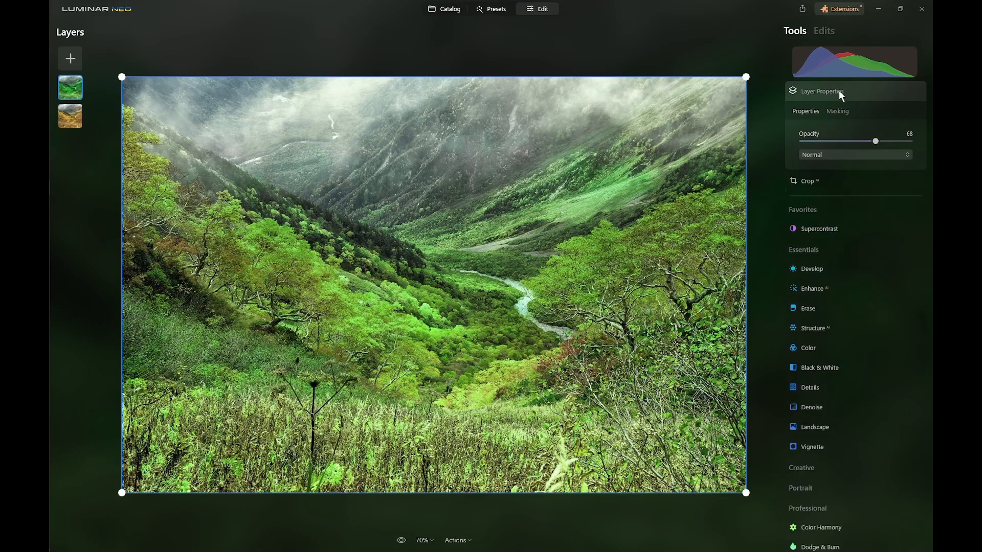